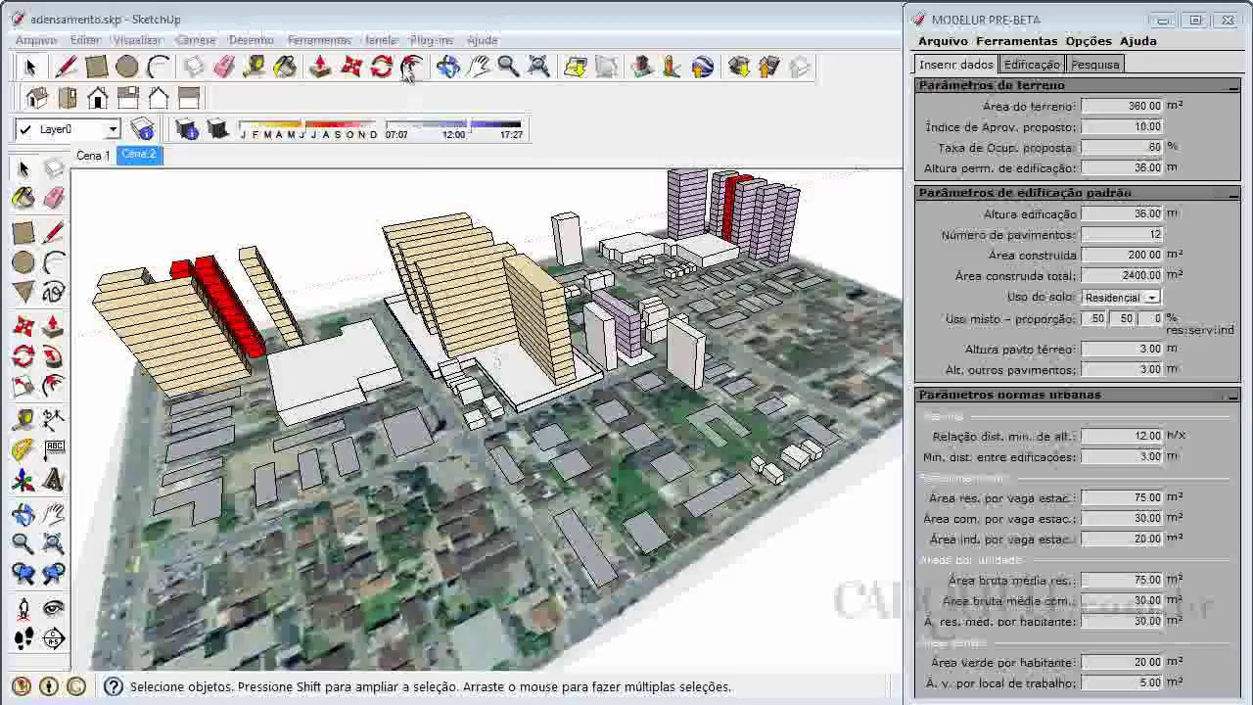
- Apply the architectural design style from the "Estilos padrão" collection to the city model
left_click(394, 43)
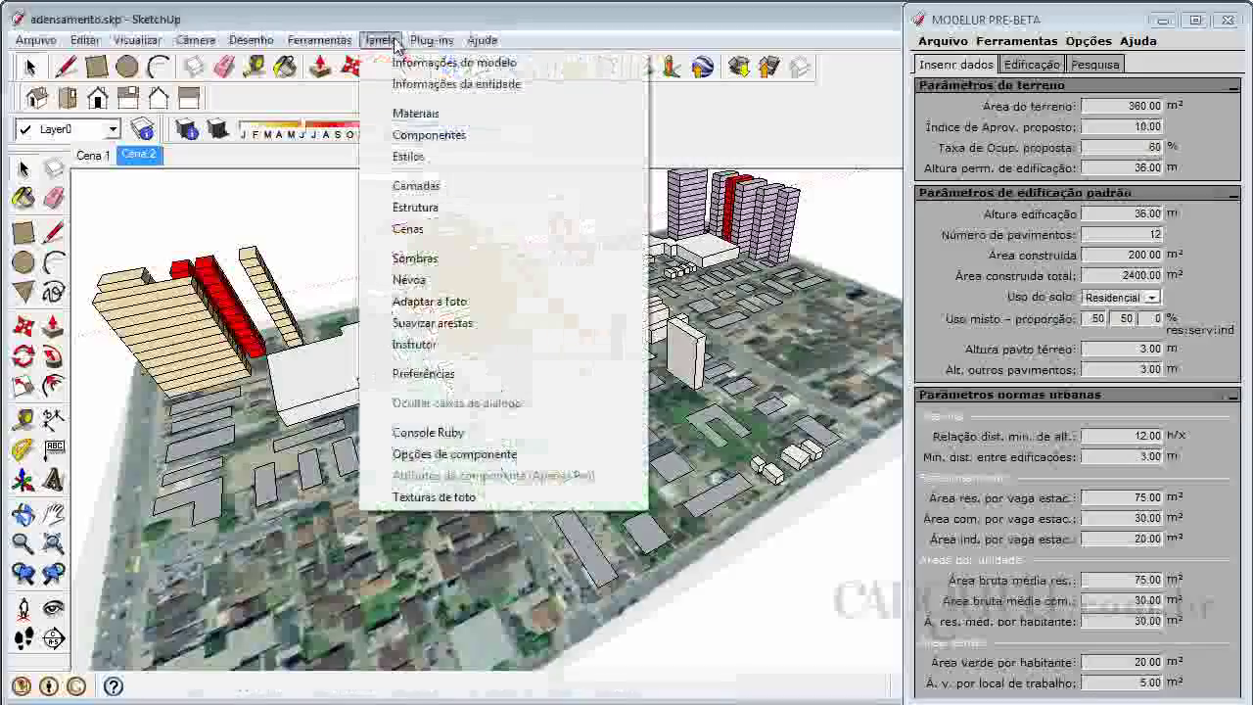
left_click(456, 156)
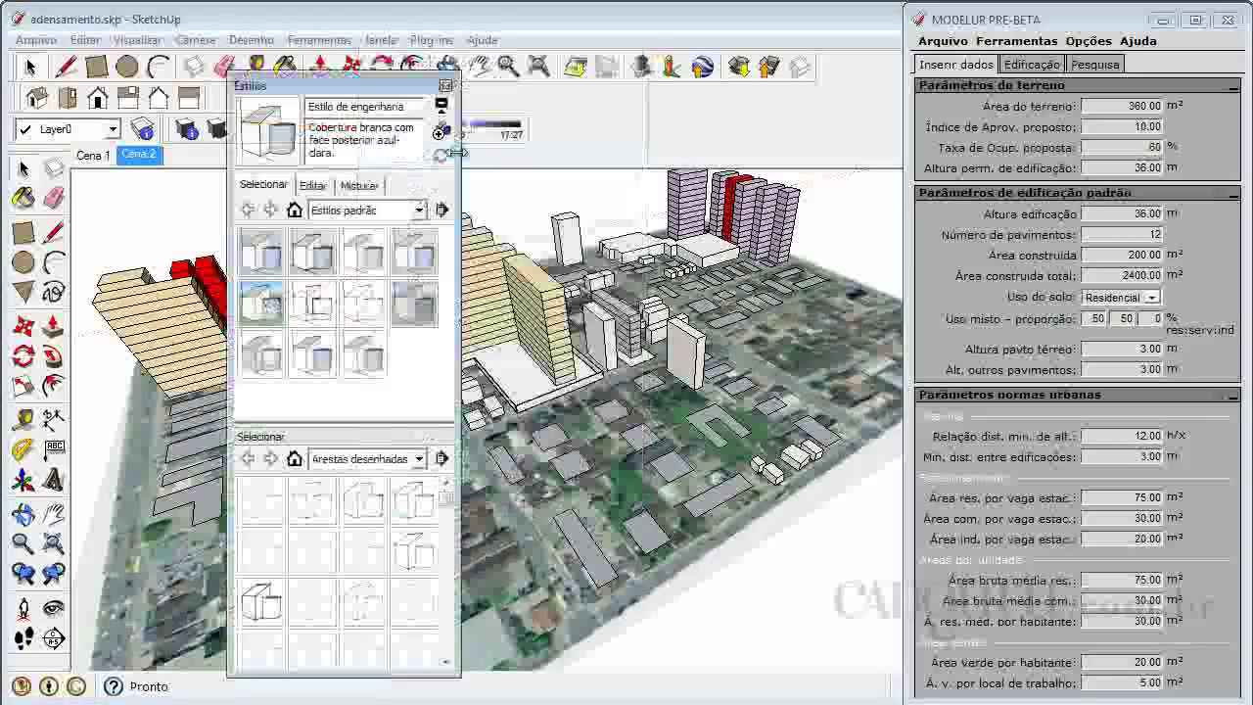
left_click(322, 262)
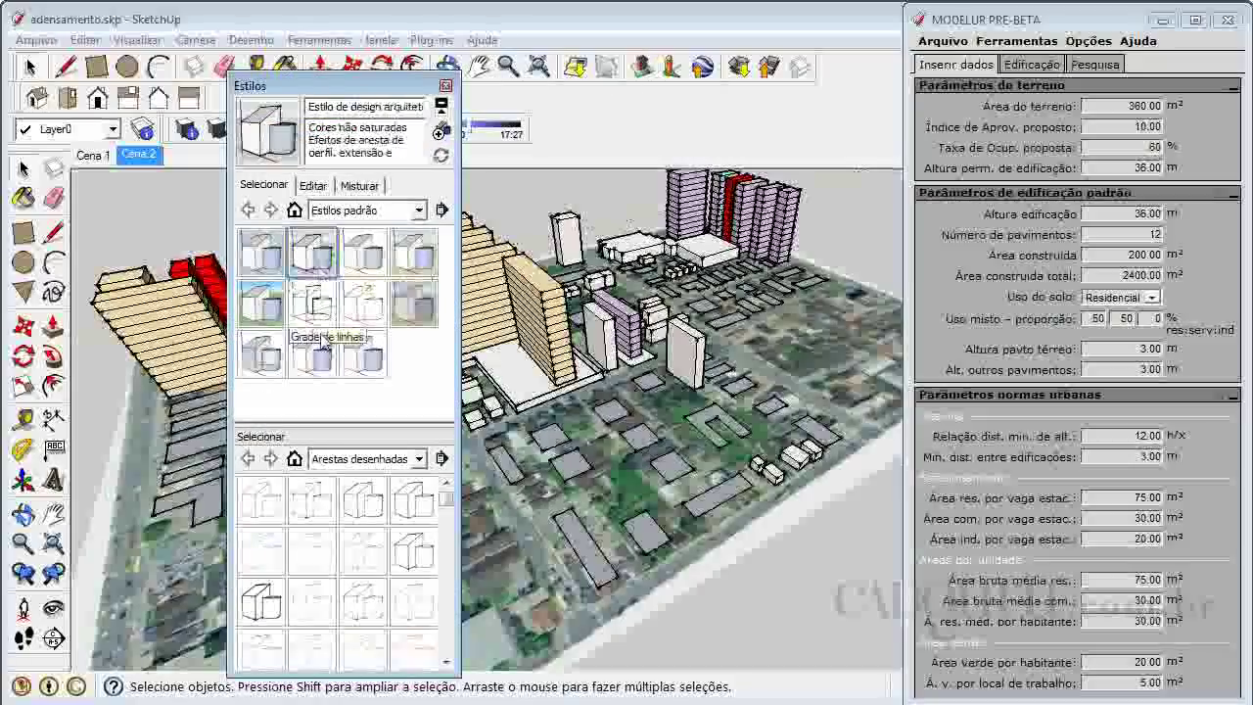
left_click(446, 86)
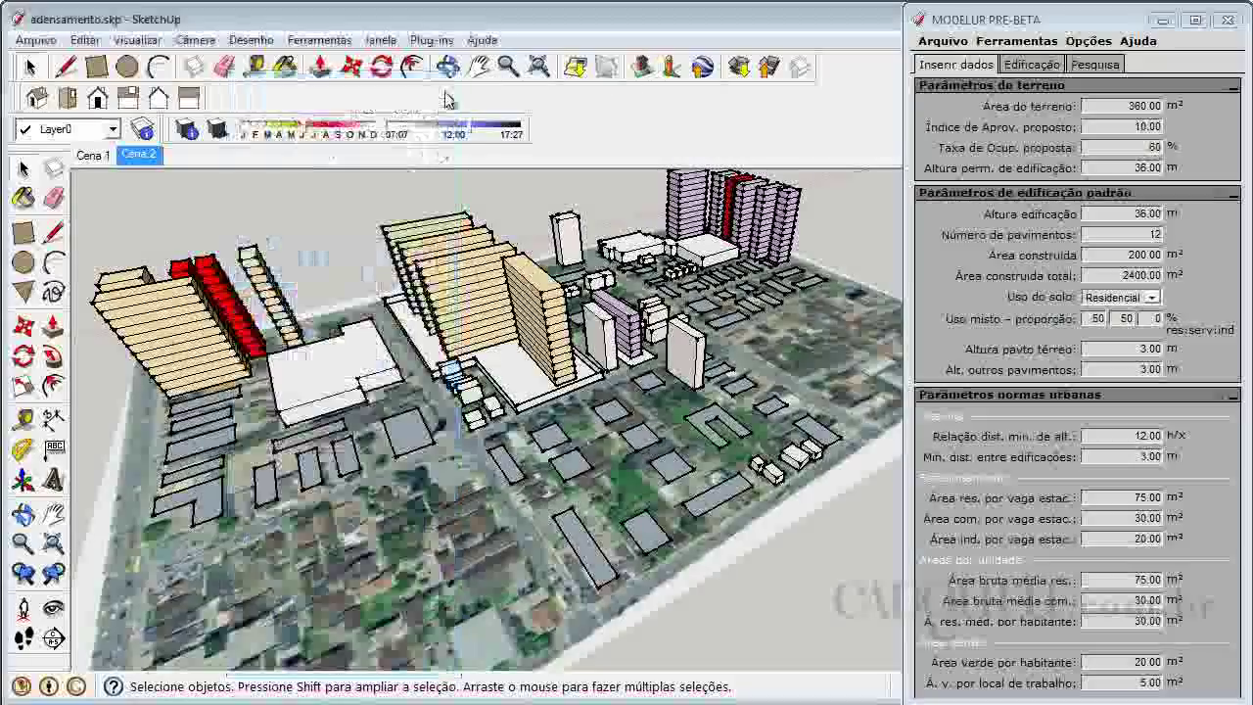
- Examine the existing towers, low blocks and empty footprints of the city model from several angles, and the default floor-count parameter
left_click(23, 512)
left_click_drag(631, 486, 623, 284)
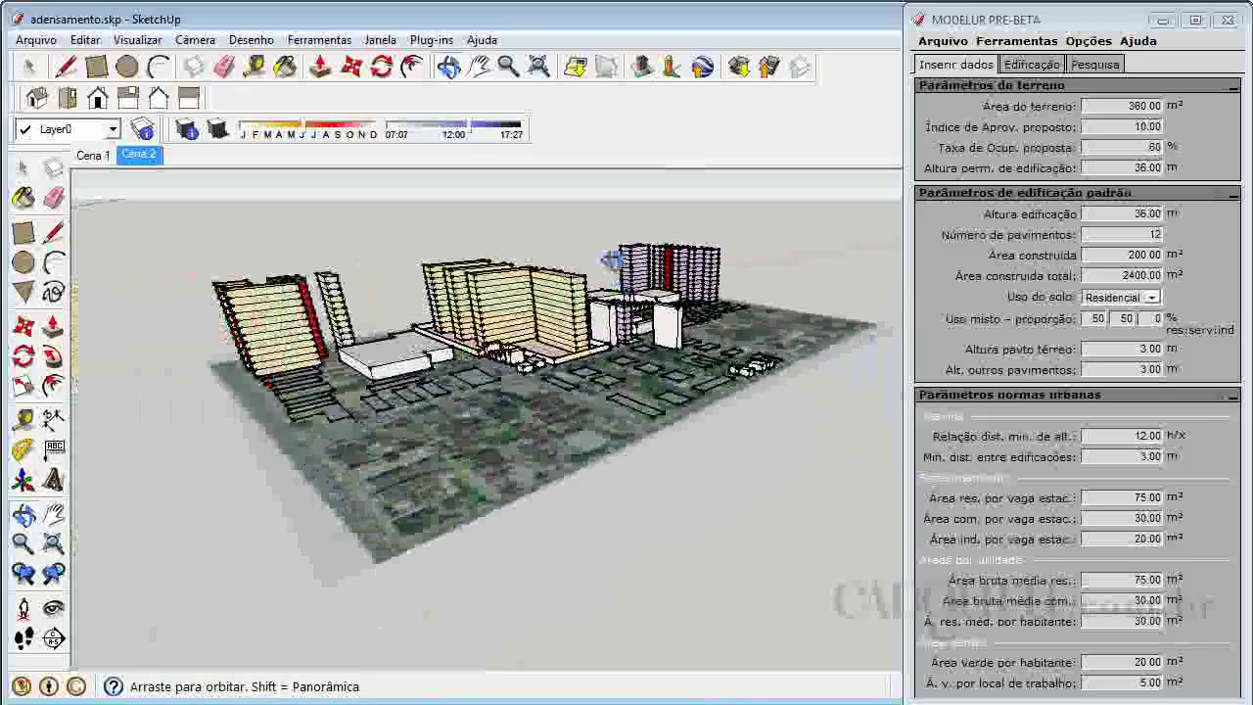
scroll(624, 284, "up", 3)
scroll(494, 332, "up", 1)
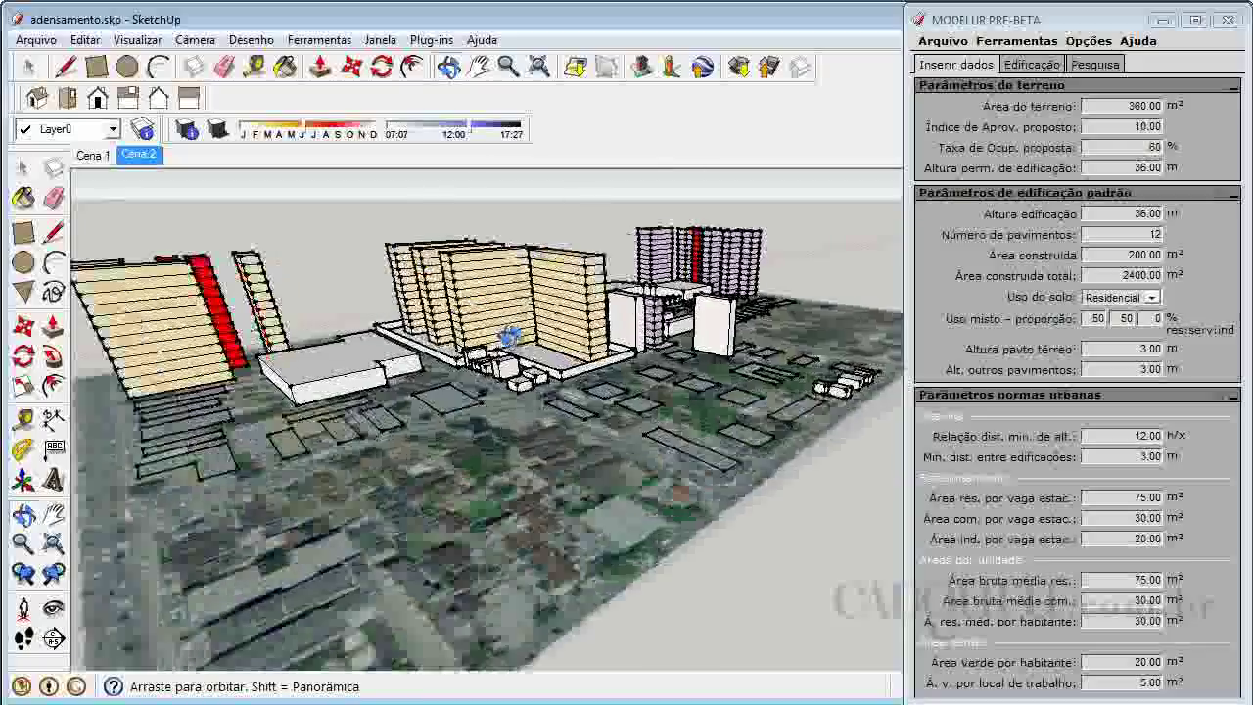
scroll(460, 333, "up", 3)
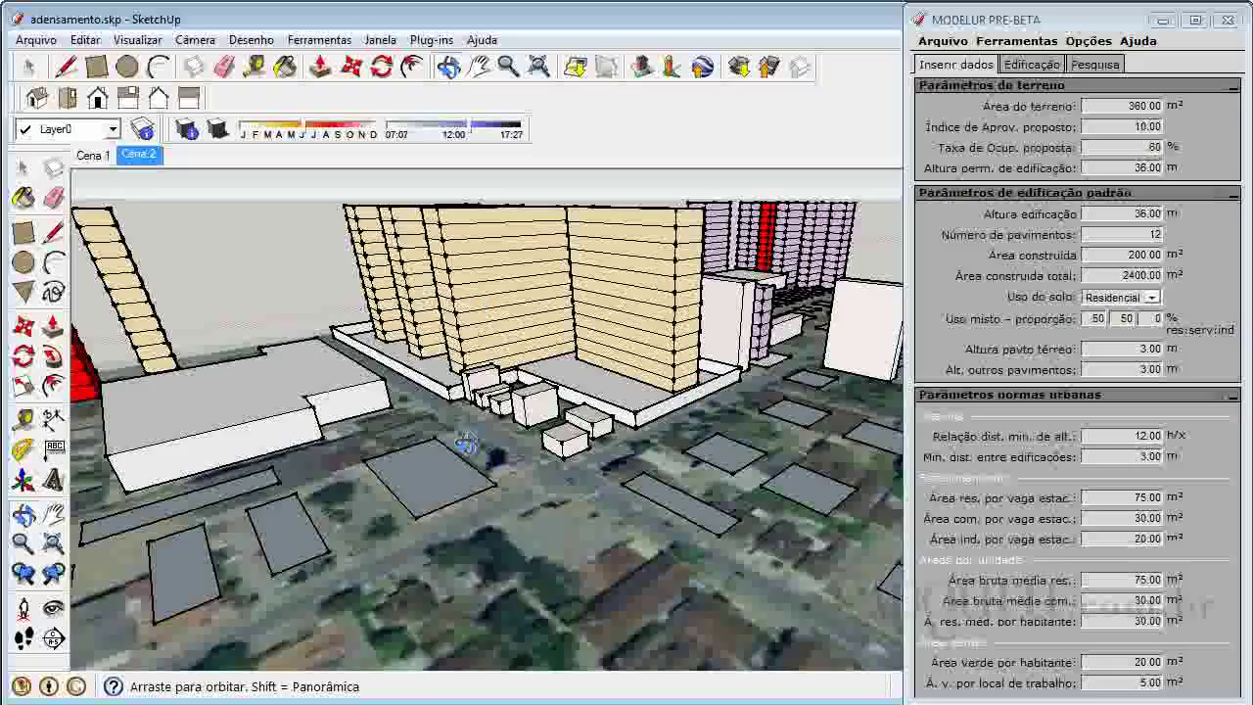
scroll(466, 443, "down", 5)
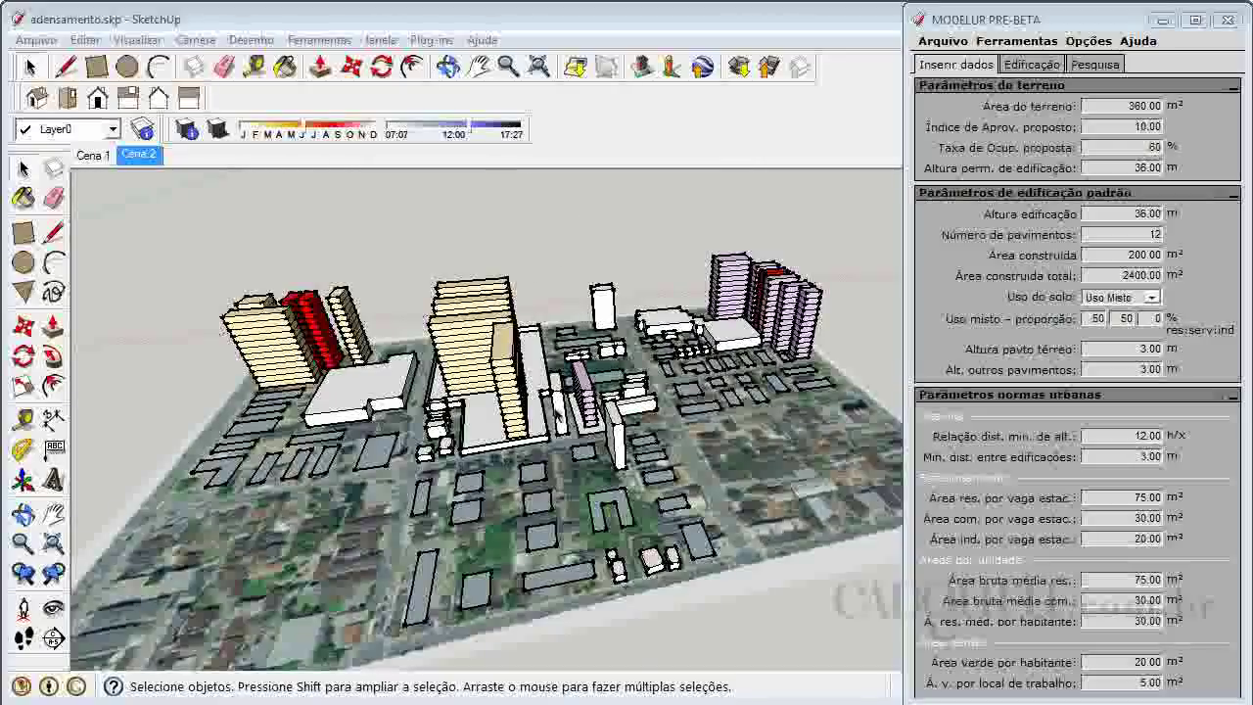
left_click(24, 513)
left_click_drag(423, 388, 499, 391)
scroll(499, 392, "up", 5)
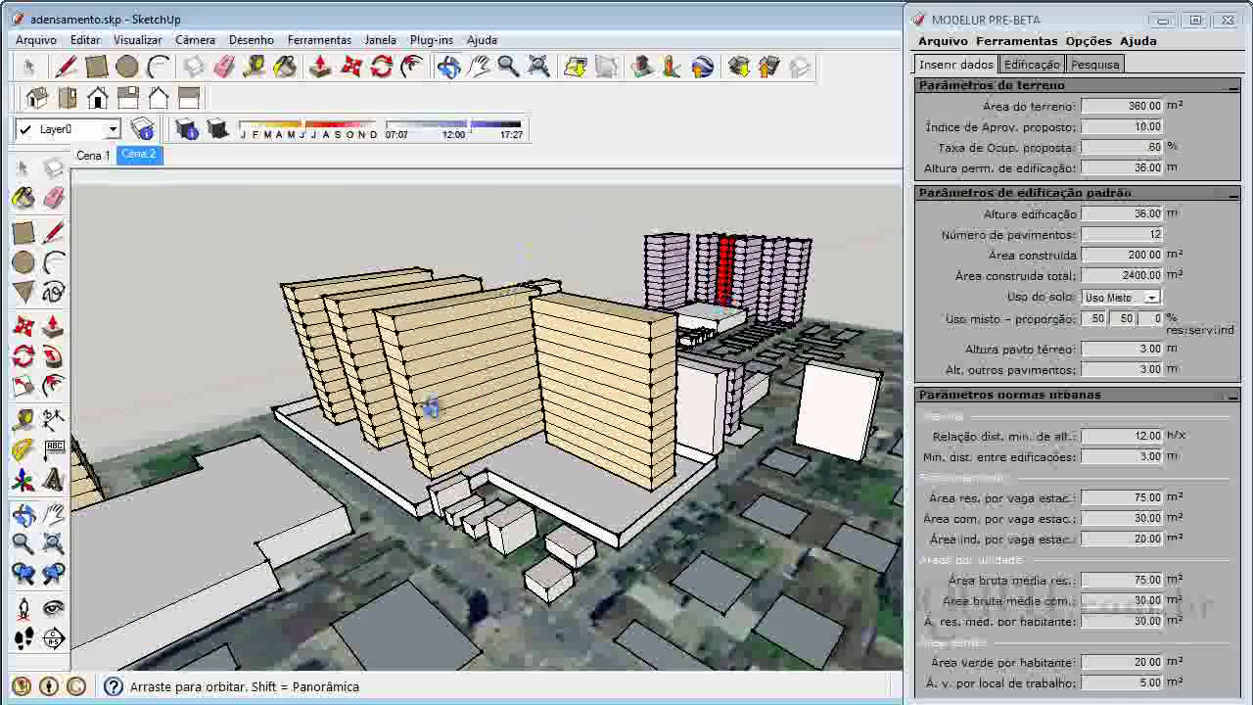
left_click_drag(768, 438, 685, 421)
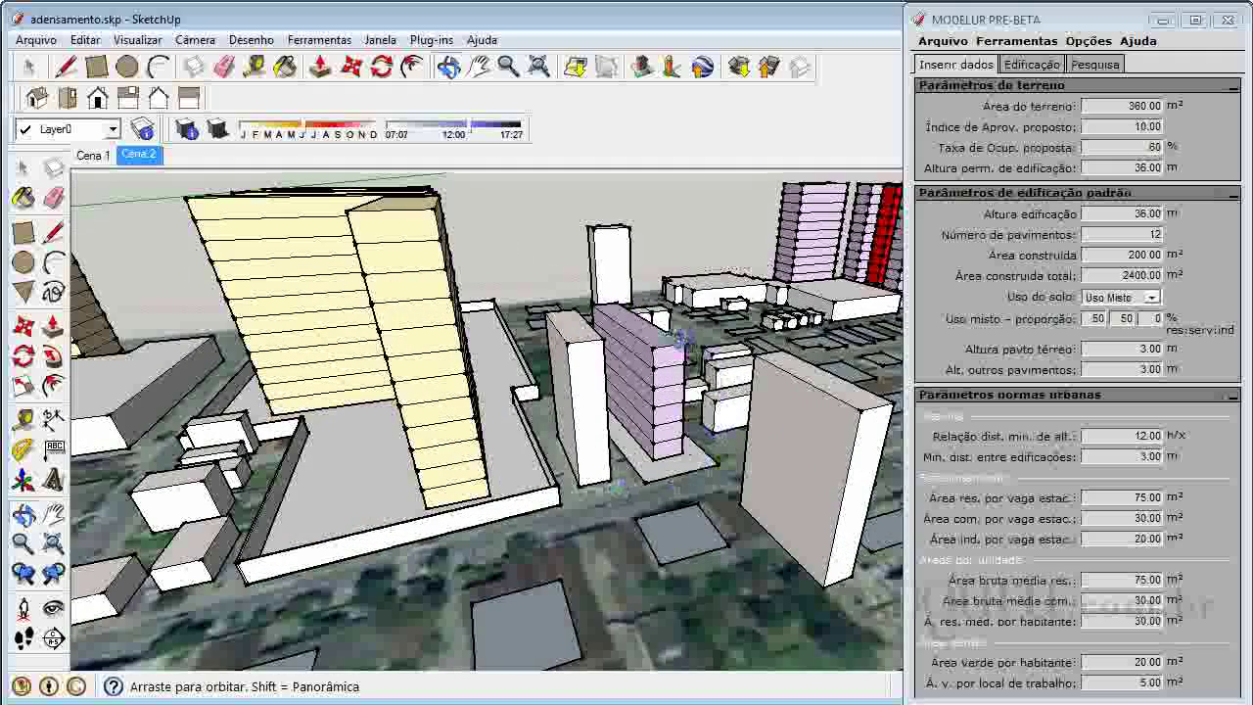
scroll(556, 339, "down", 4)
left_click_drag(555, 339, 572, 196)
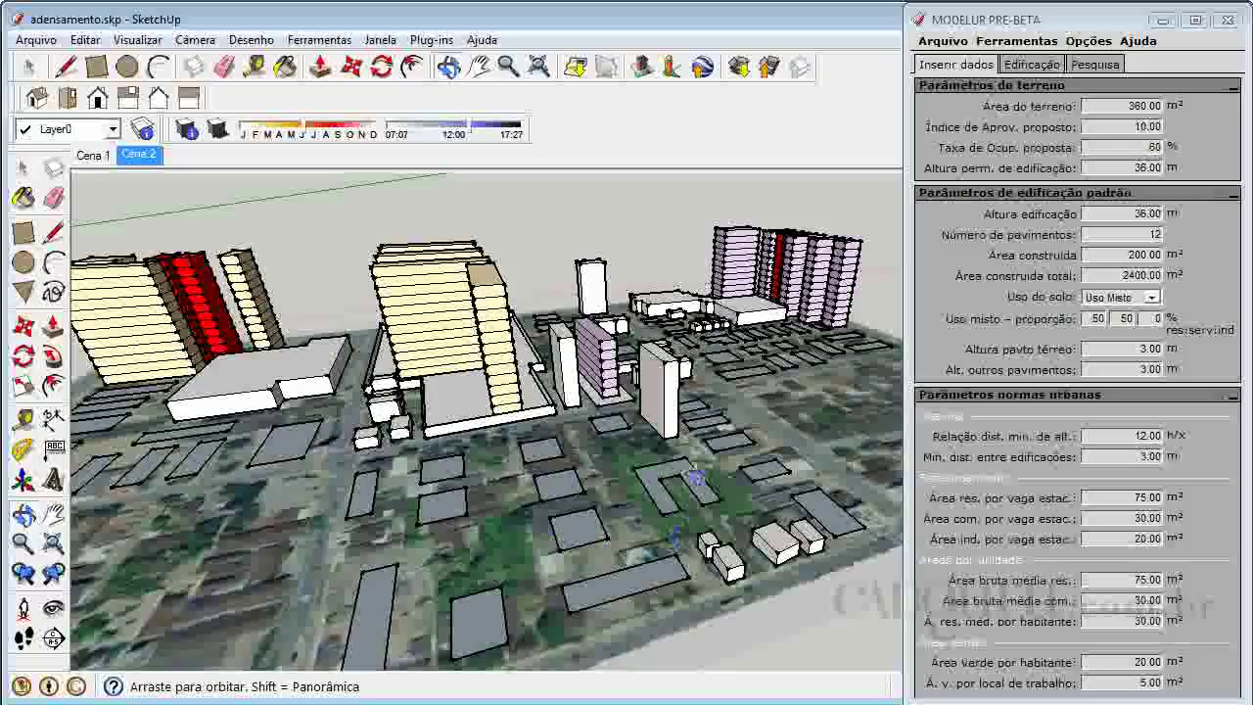
left_click_drag(407, 447, 360, 439)
left_click_drag(479, 338, 466, 337)
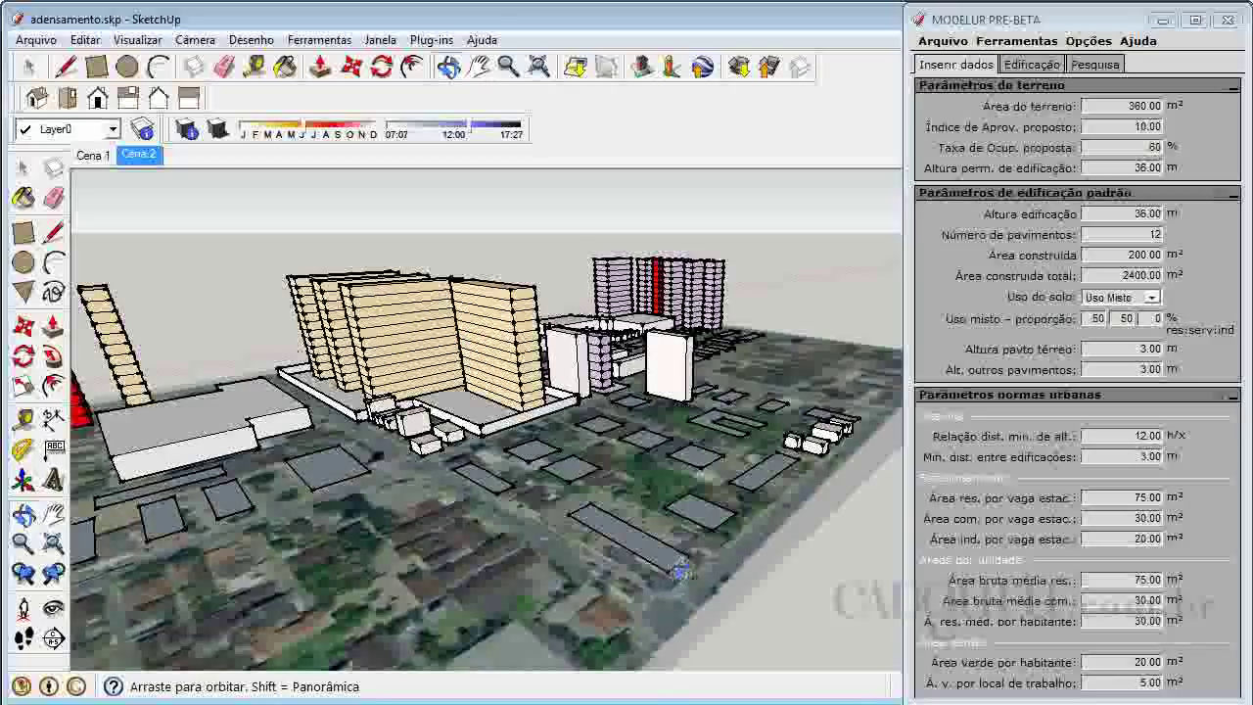
double_click(1149, 235)
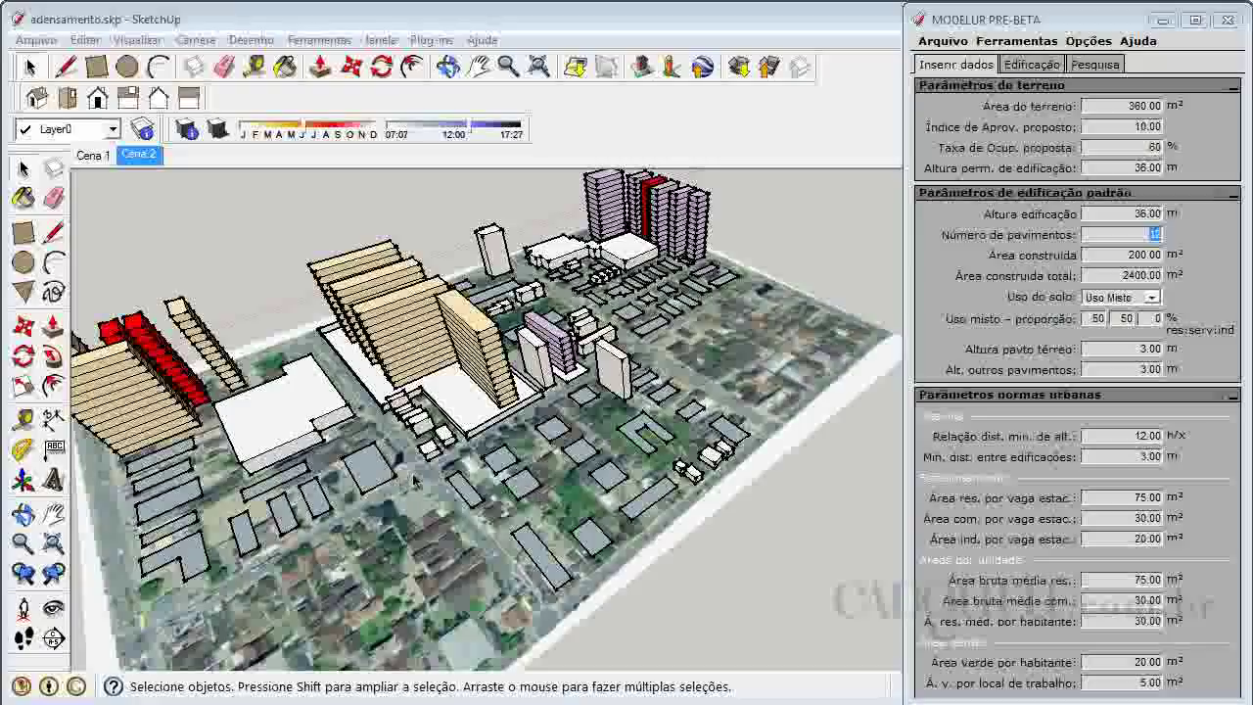
- Inside the building group beside the purple towers, create a building from the rectangular footprint nearest them with Modelur's default parameters
left_click(24, 513)
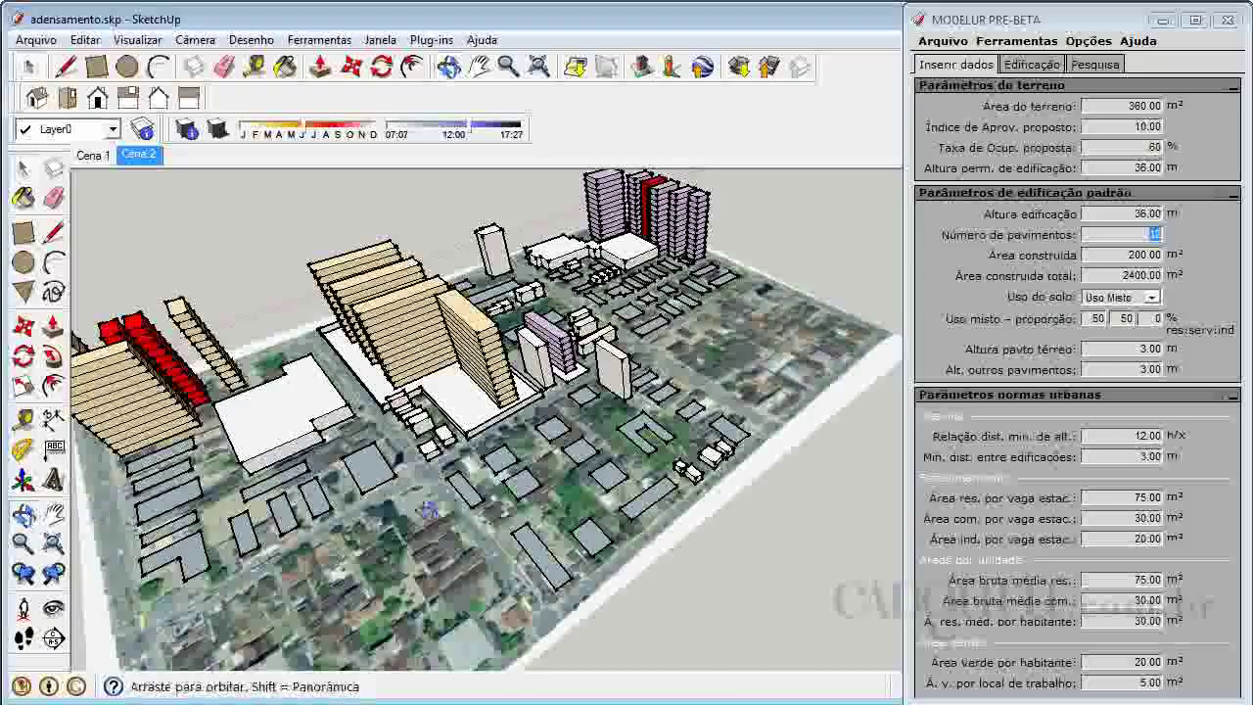
left_click_drag(743, 431, 407, 376)
scroll(731, 345, "down", 3)
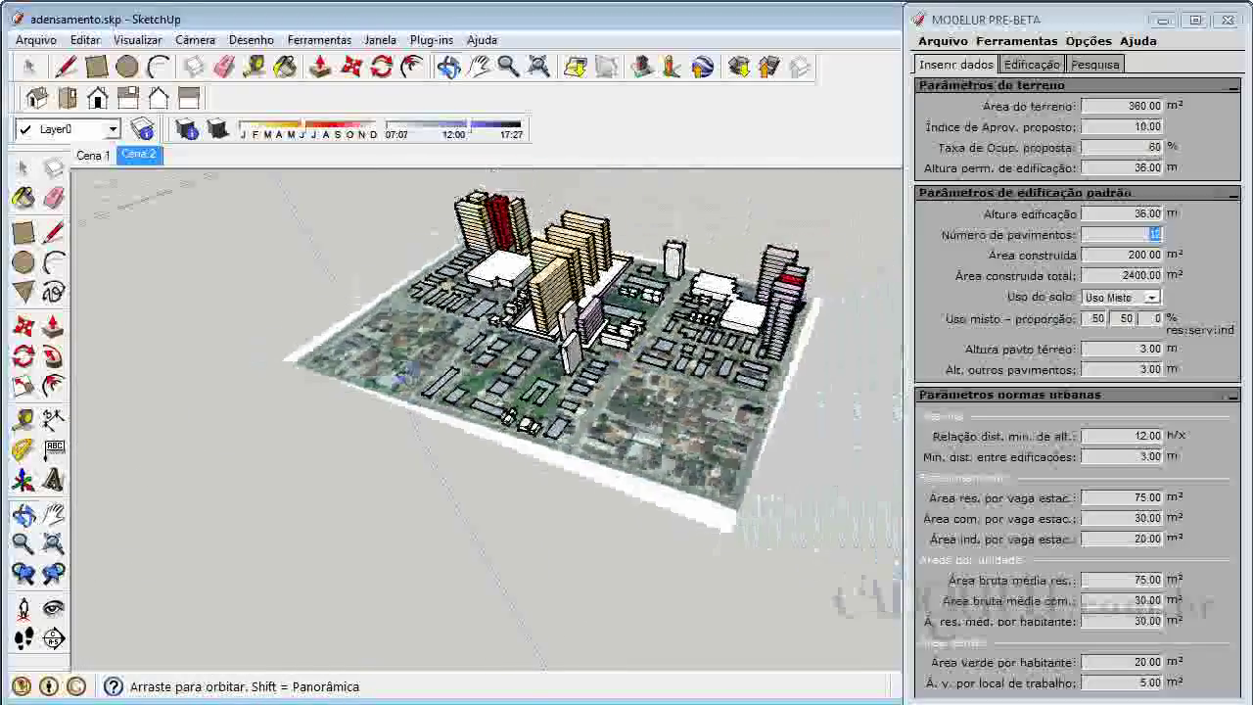
scroll(752, 281, "up", 5)
scroll(711, 305, "up", 3)
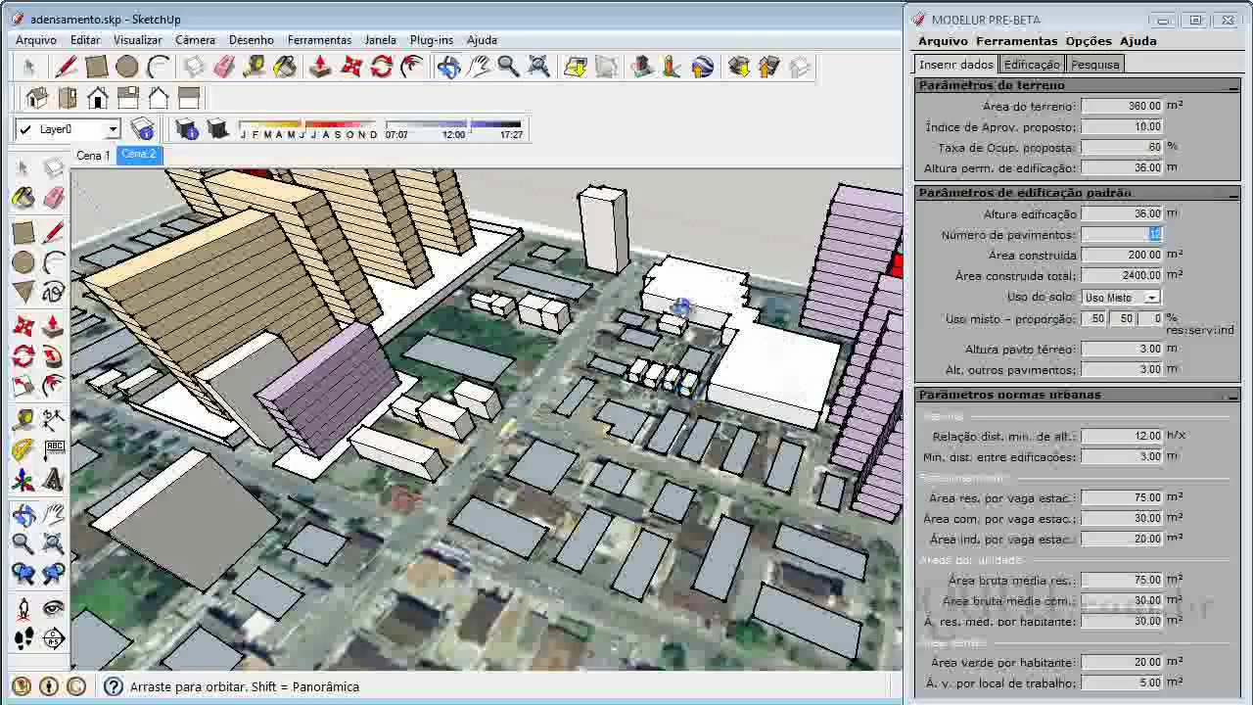
scroll(556, 367, "down", 3)
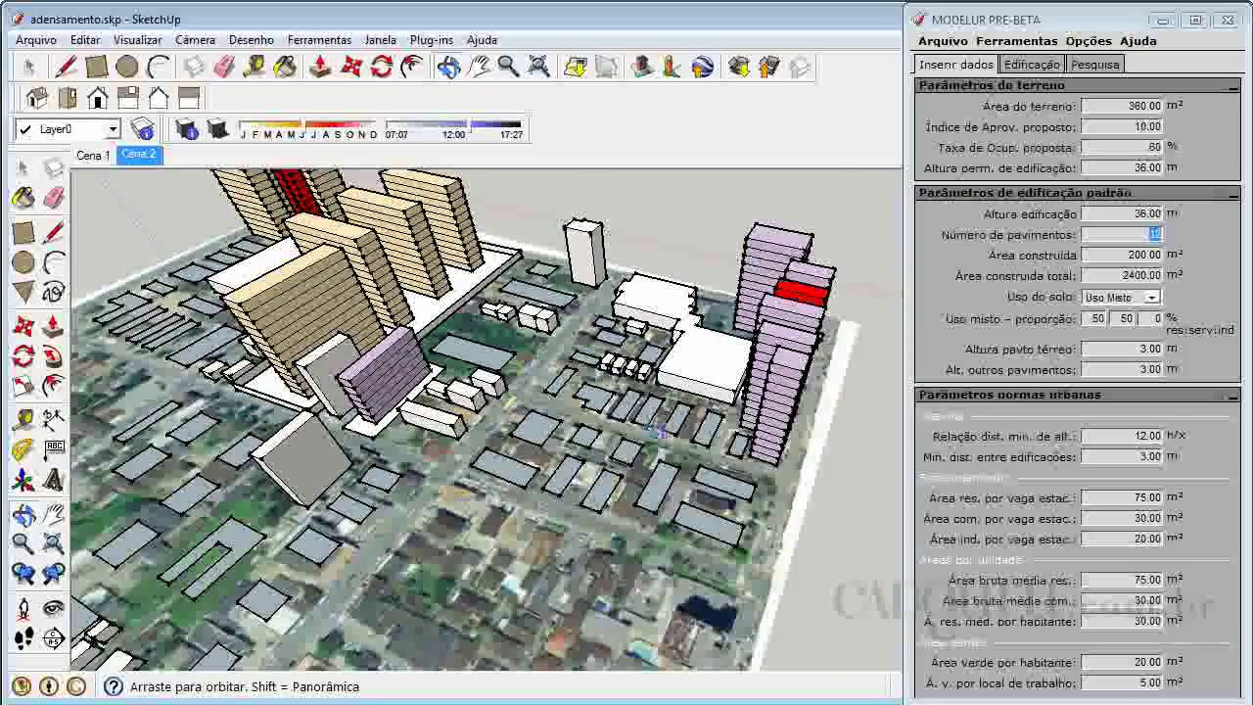
scroll(728, 454, "up", 3)
right_click(695, 445)
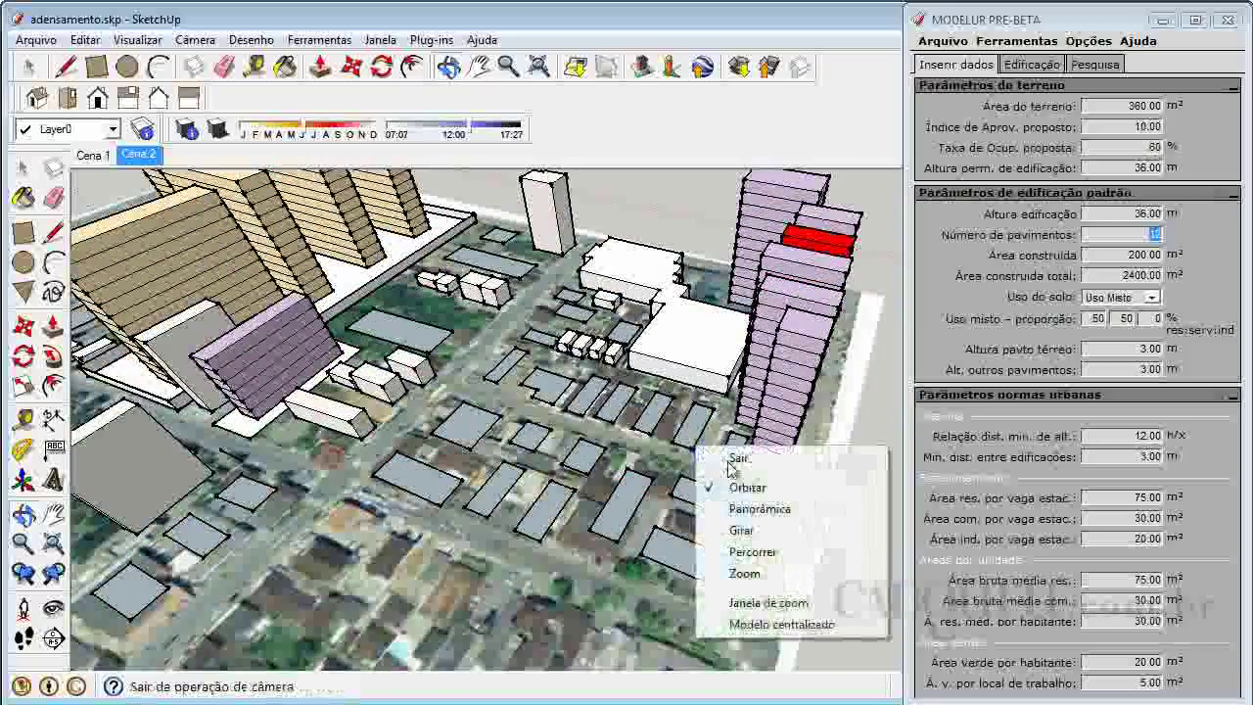
left_click(736, 459)
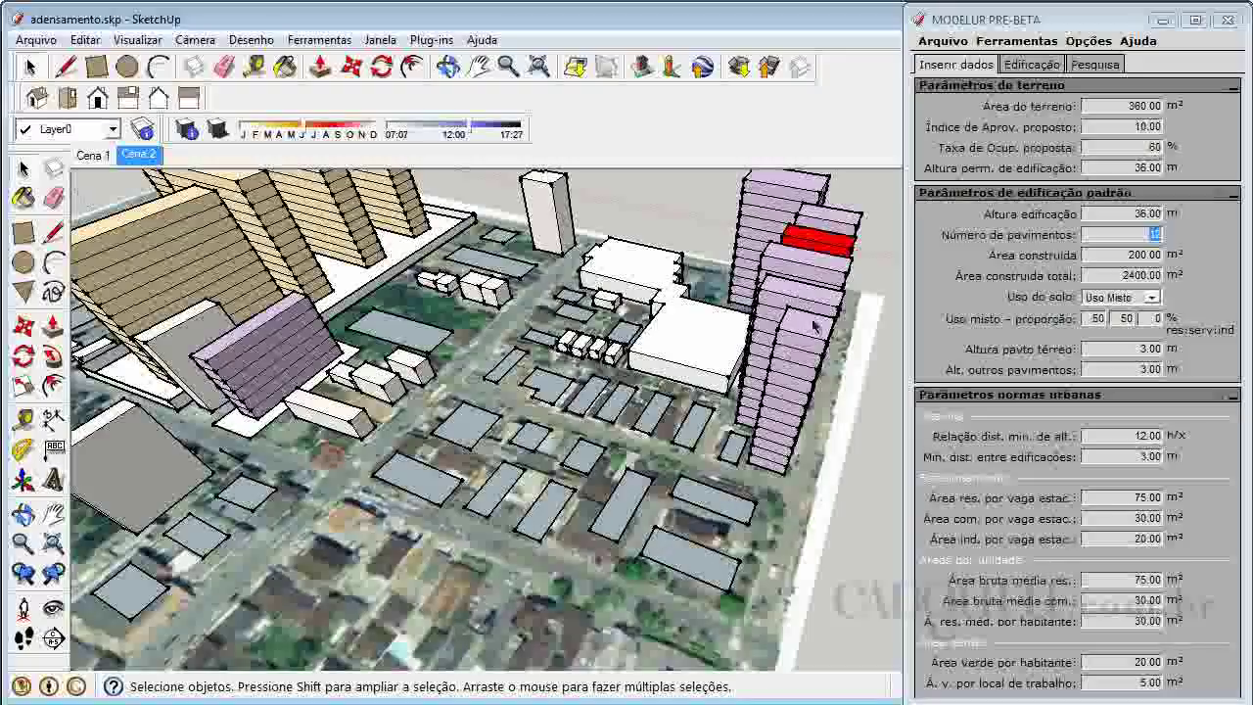
left_click(707, 509)
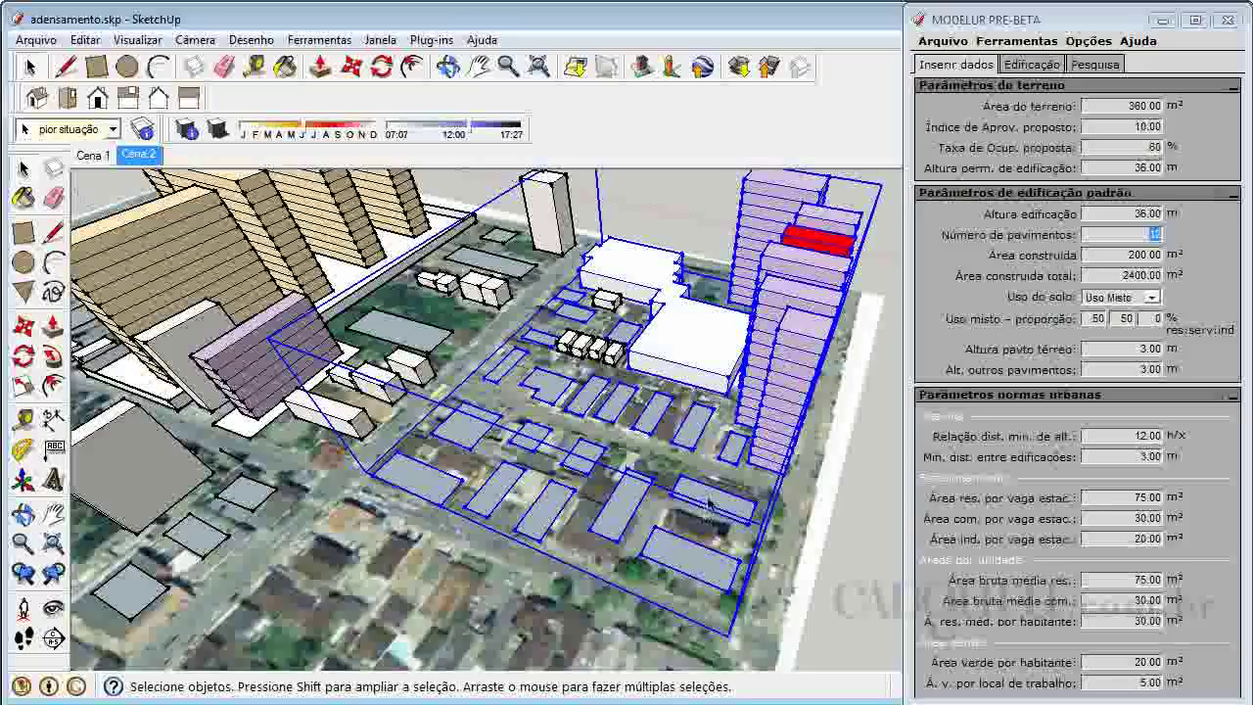
double_click(708, 502)
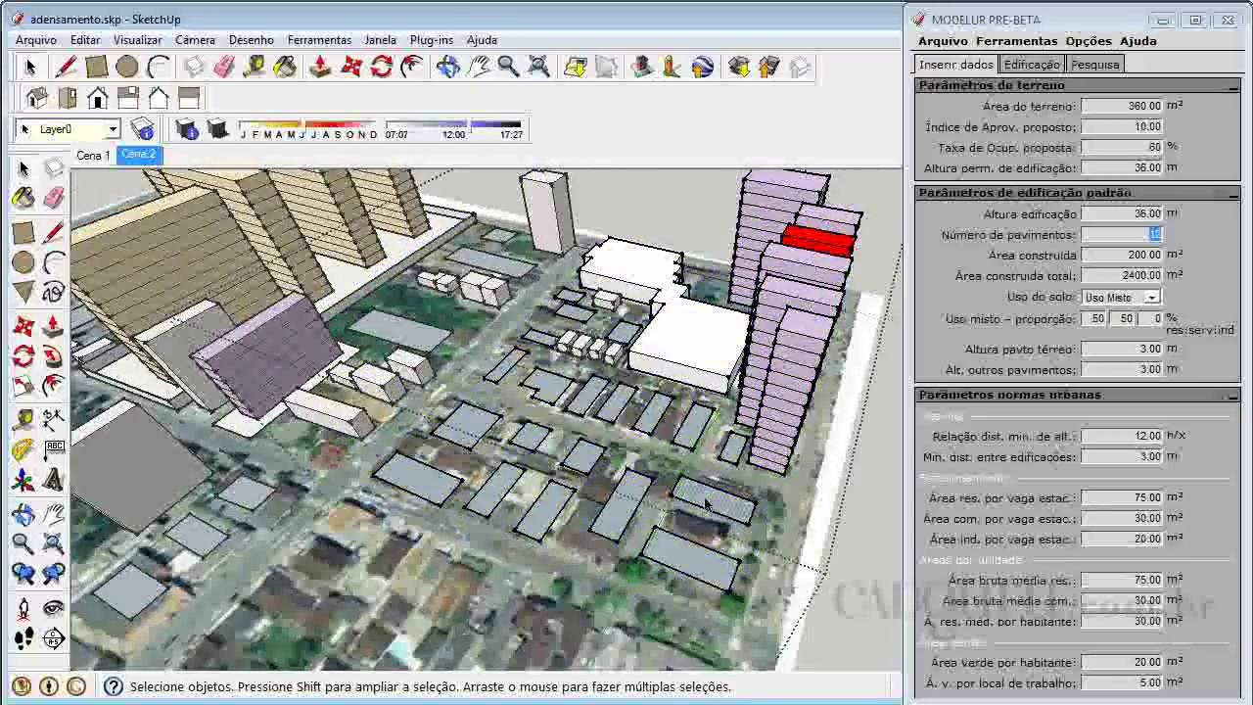
left_click(707, 503)
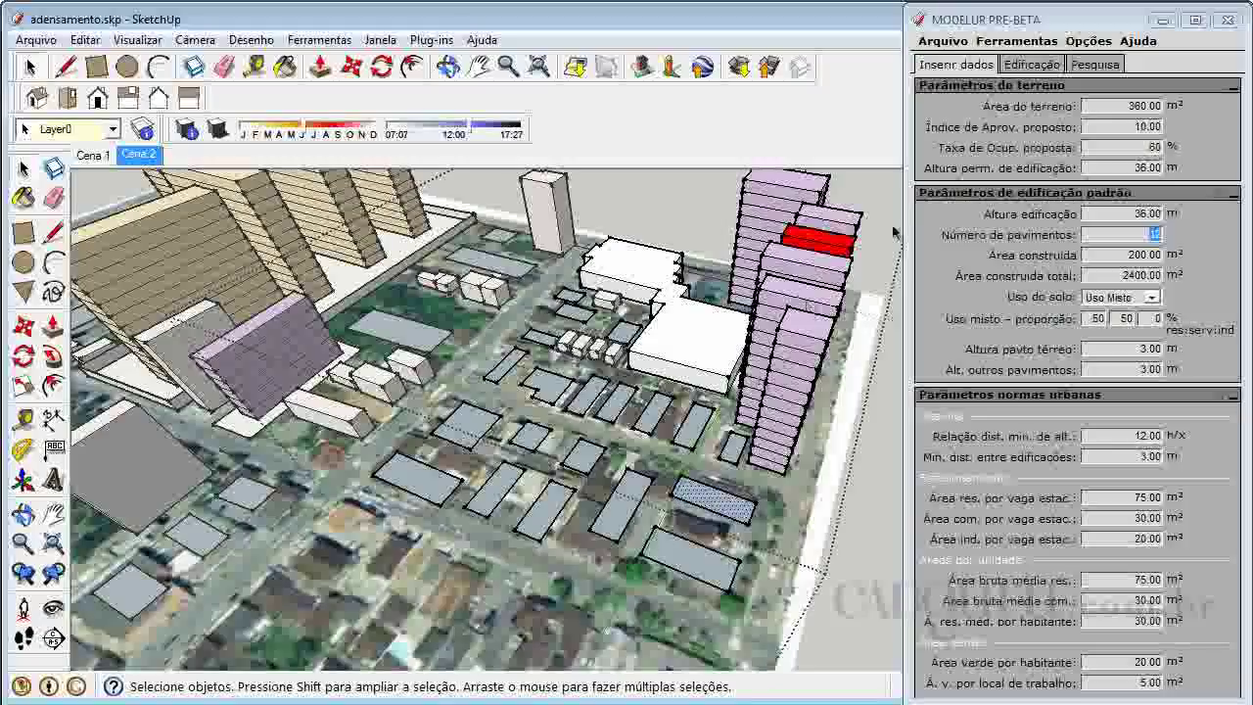
left_click(1031, 64)
left_click(952, 88)
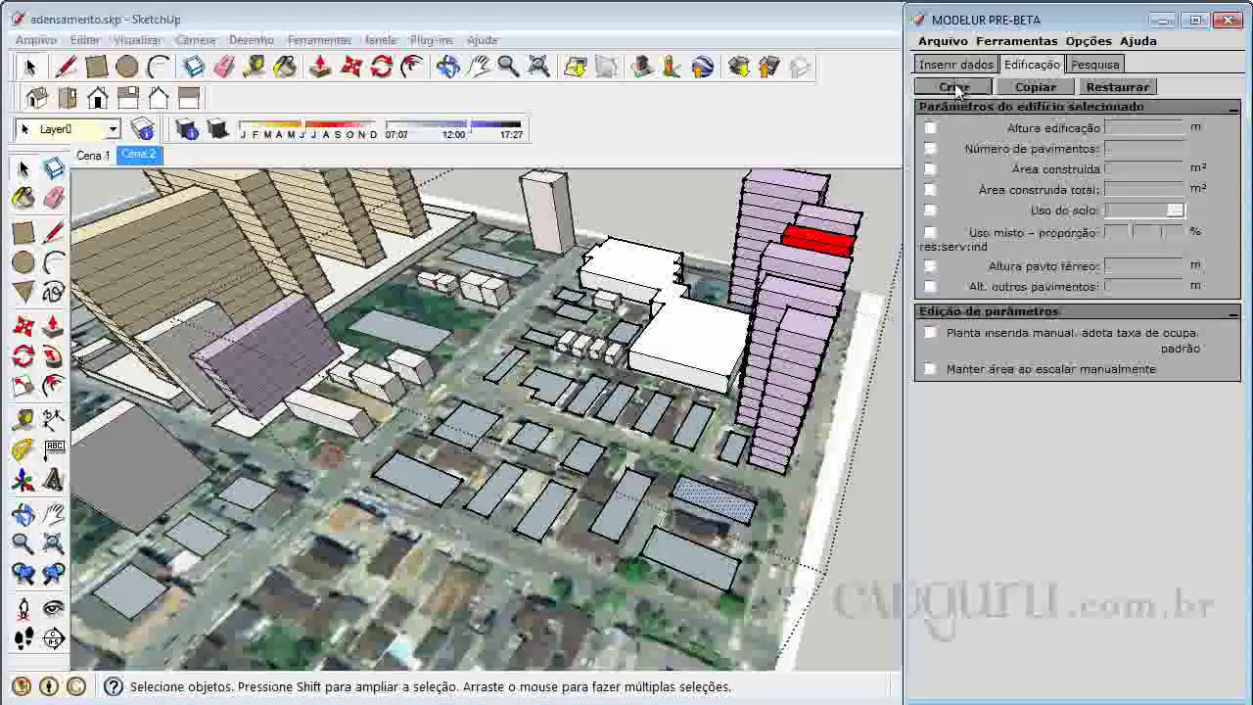
- Select the eight remaining footprints in the rows beside the new tower together and create buildings on all of them
left_click(674, 568)
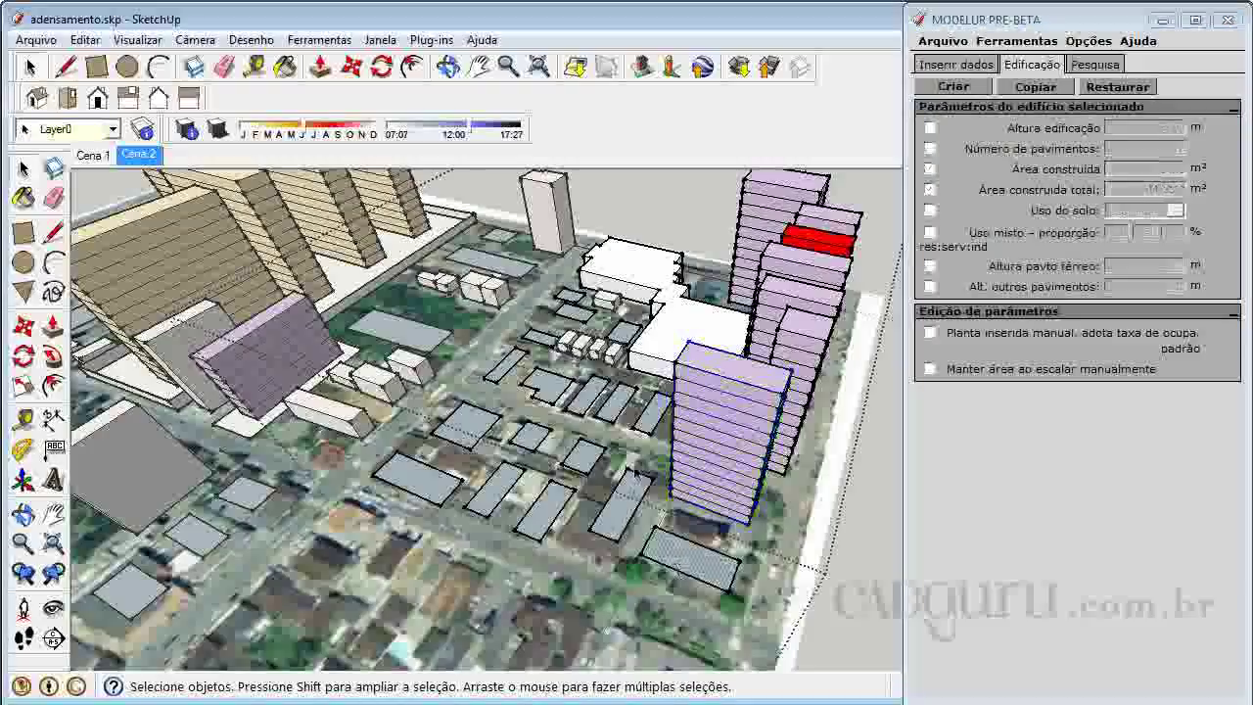
left_click(626, 516, "shift")
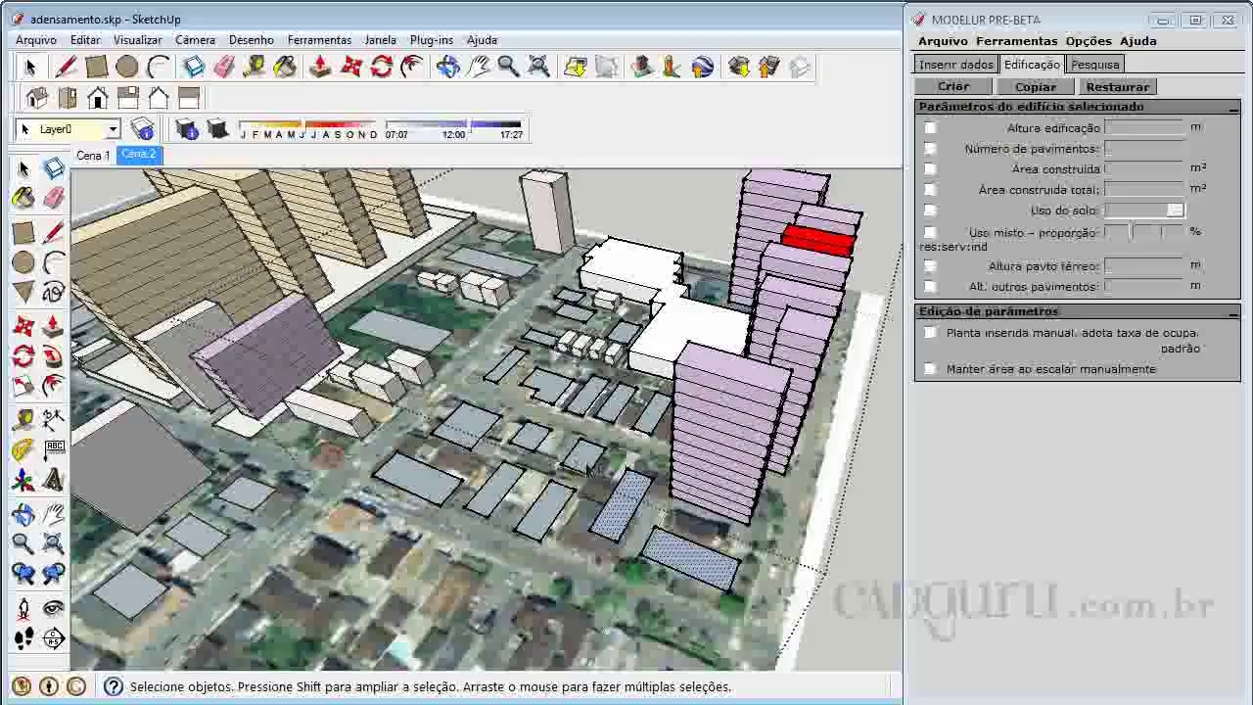
left_click(595, 464, "shift")
left_click(546, 504, "shift")
left_click(498, 490, "shift")
left_click(529, 438, "shift")
left_click(466, 425, "shift")
left_click(416, 479, "shift")
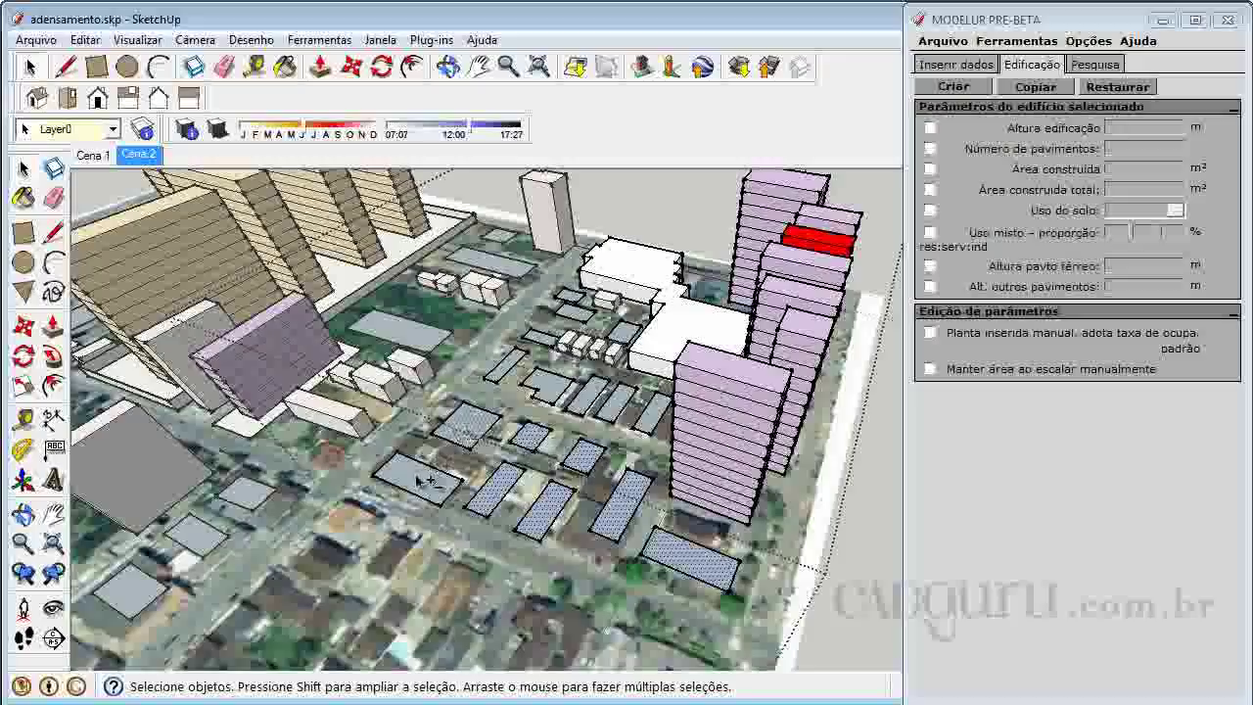
left_click(979, 91)
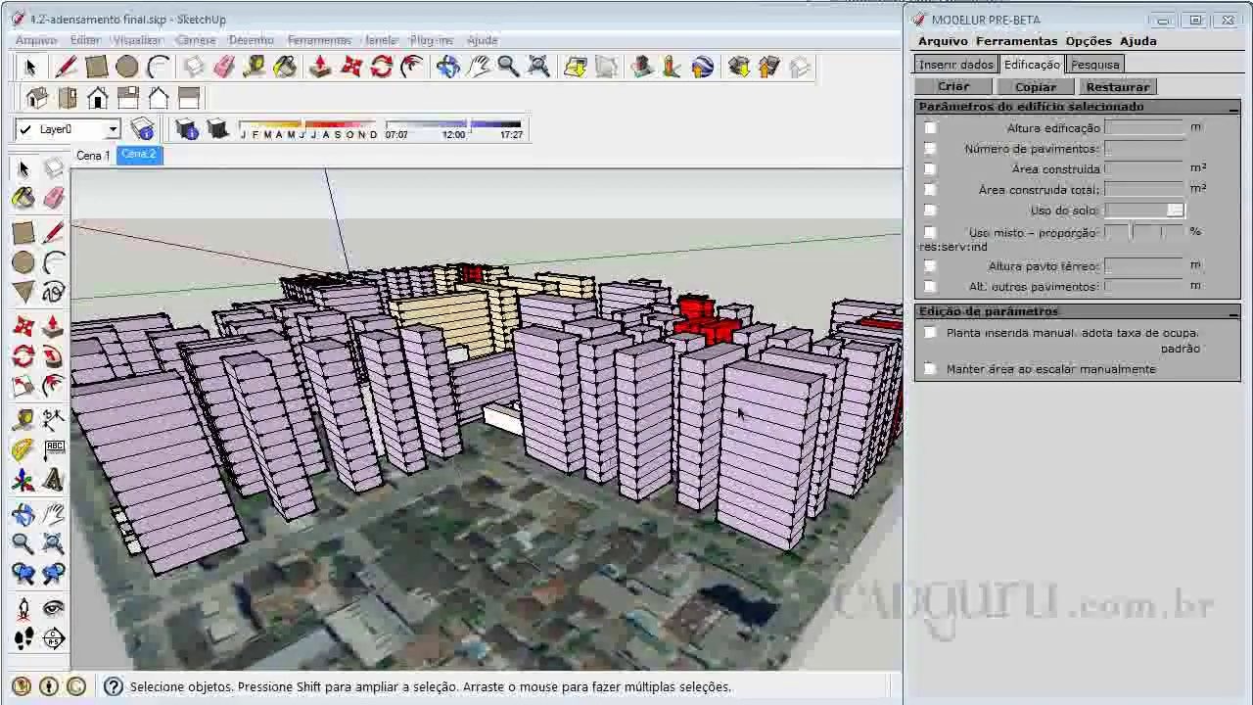
- Examine the whole densified model in "4.2-adensamento final.skp" from opposite sides and several heights
left_click(21, 517)
left_click_drag(502, 353, 555, 442)
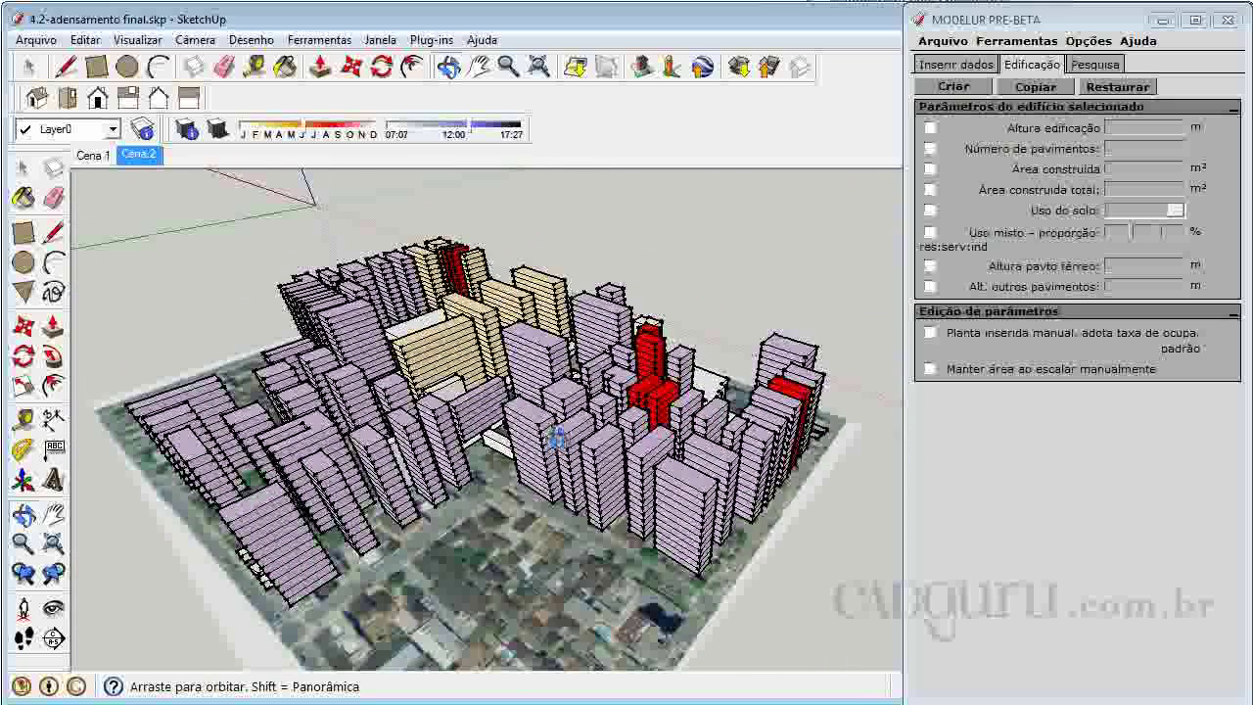
left_click_drag(302, 487, 689, 486)
scroll(770, 340, "down", 5)
left_click_drag(563, 476, 728, 480)
scroll(656, 505, "up", 4)
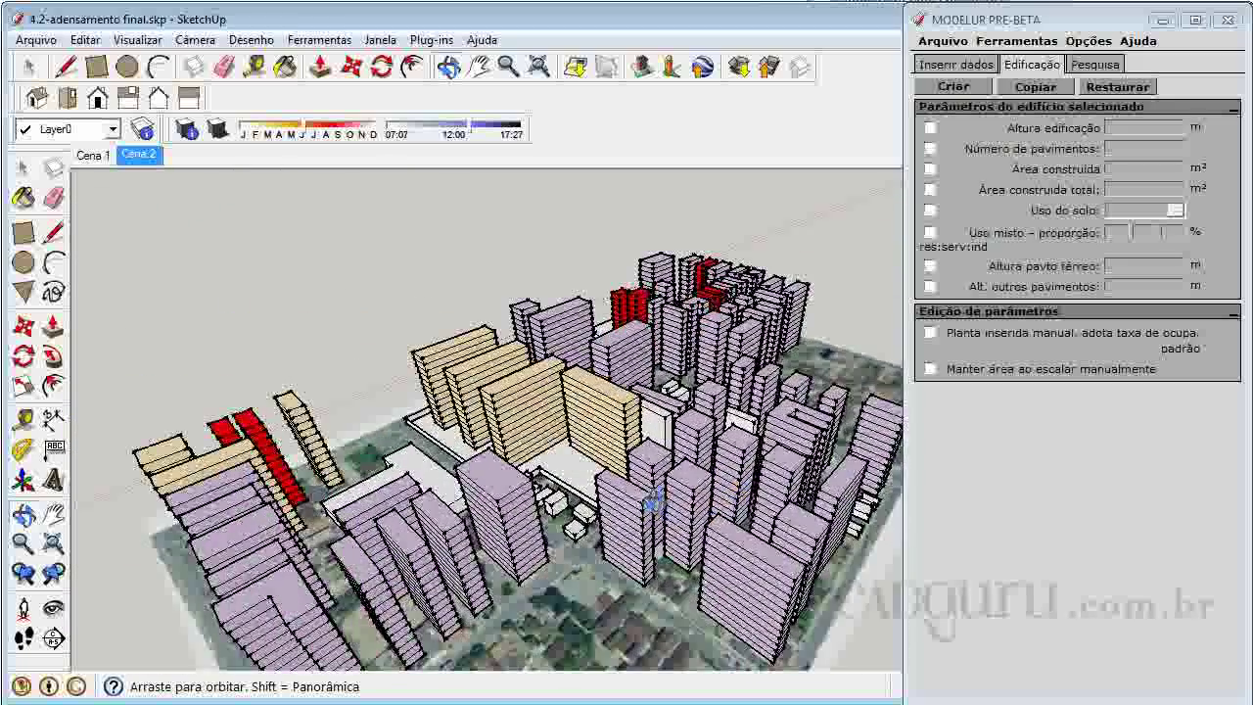
scroll(559, 420, "down", 2)
left_click_drag(557, 421, 732, 556)
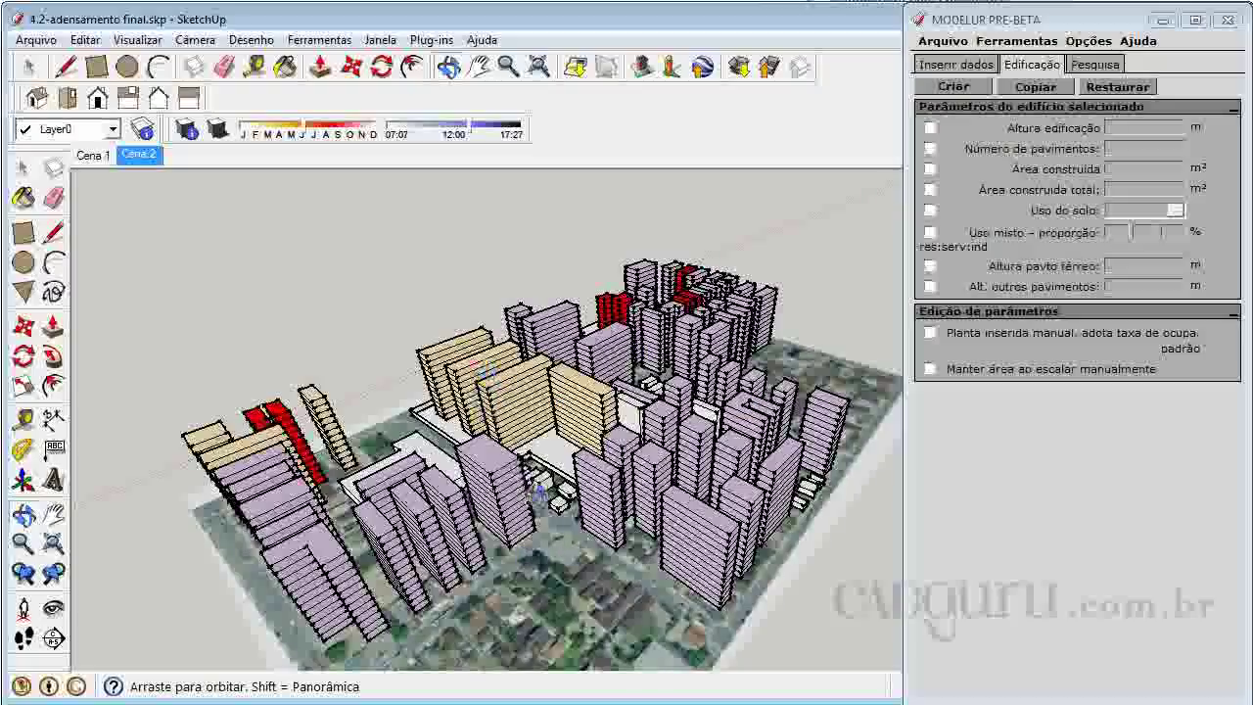
left_click_drag(723, 542, 368, 436)
scroll(789, 439, "up", 4)
left_click_drag(786, 439, 509, 403)
scroll(548, 524, "up", 2)
scroll(575, 445, "up", 3)
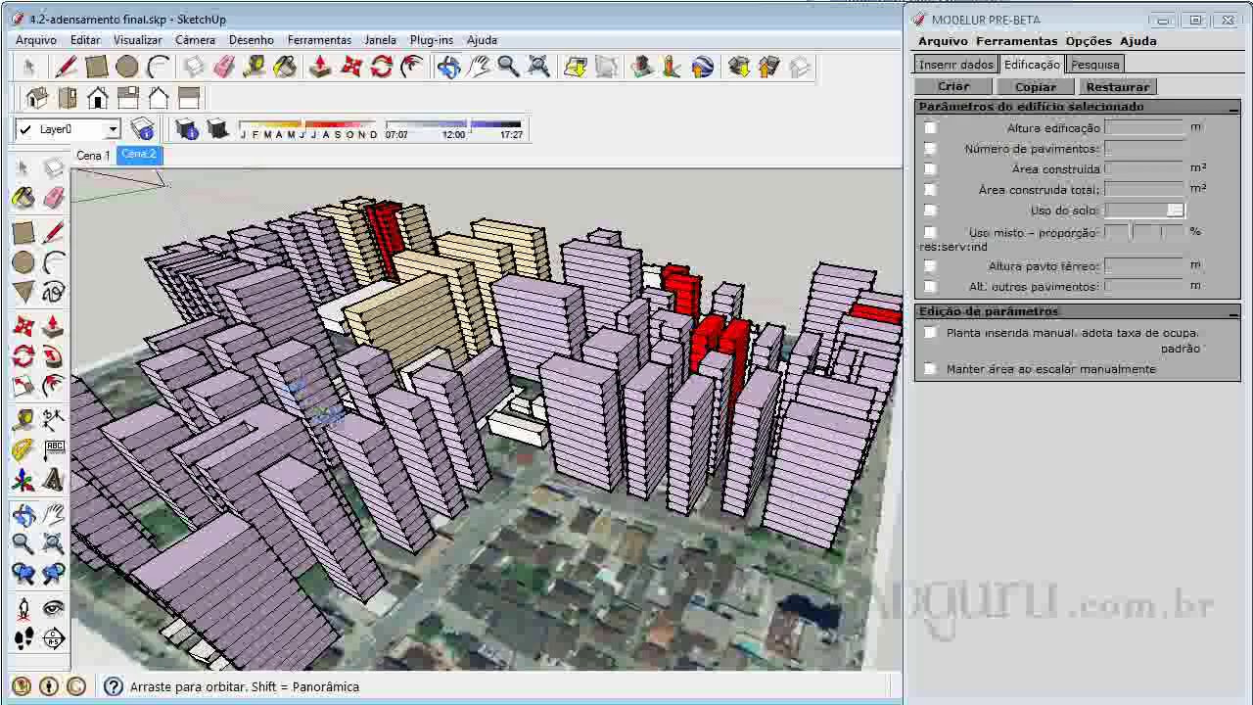
- Inspect the narrow spaces between the central towers up close, and view the entire development from a low angle
left_click_drag(411, 401, 594, 407)
scroll(594, 407, "up", 10)
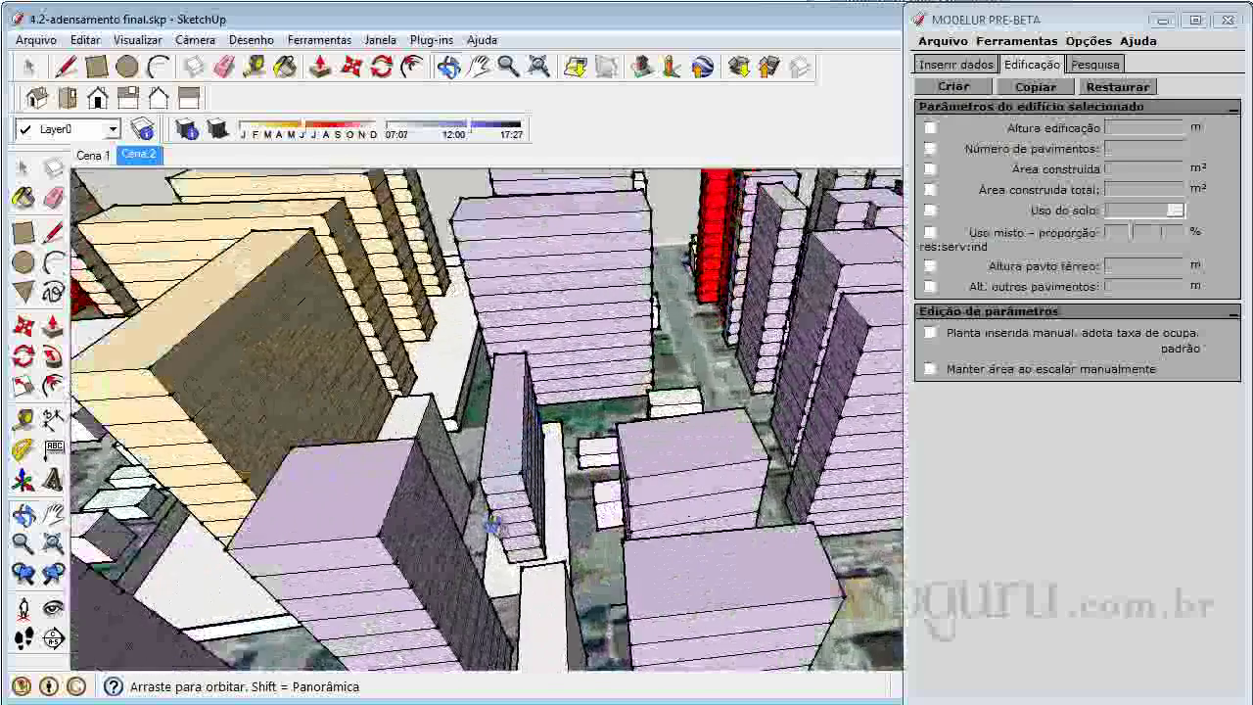
left_click_drag(474, 492, 473, 492)
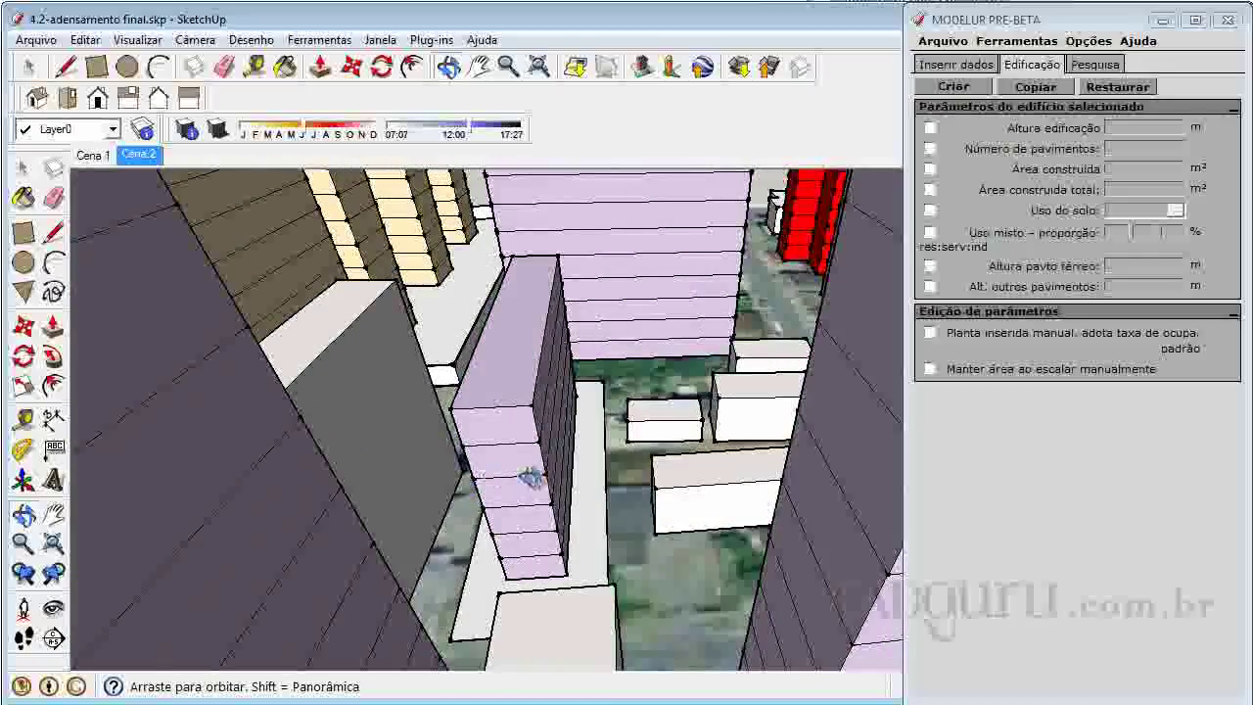
scroll(497, 428, "down", 4)
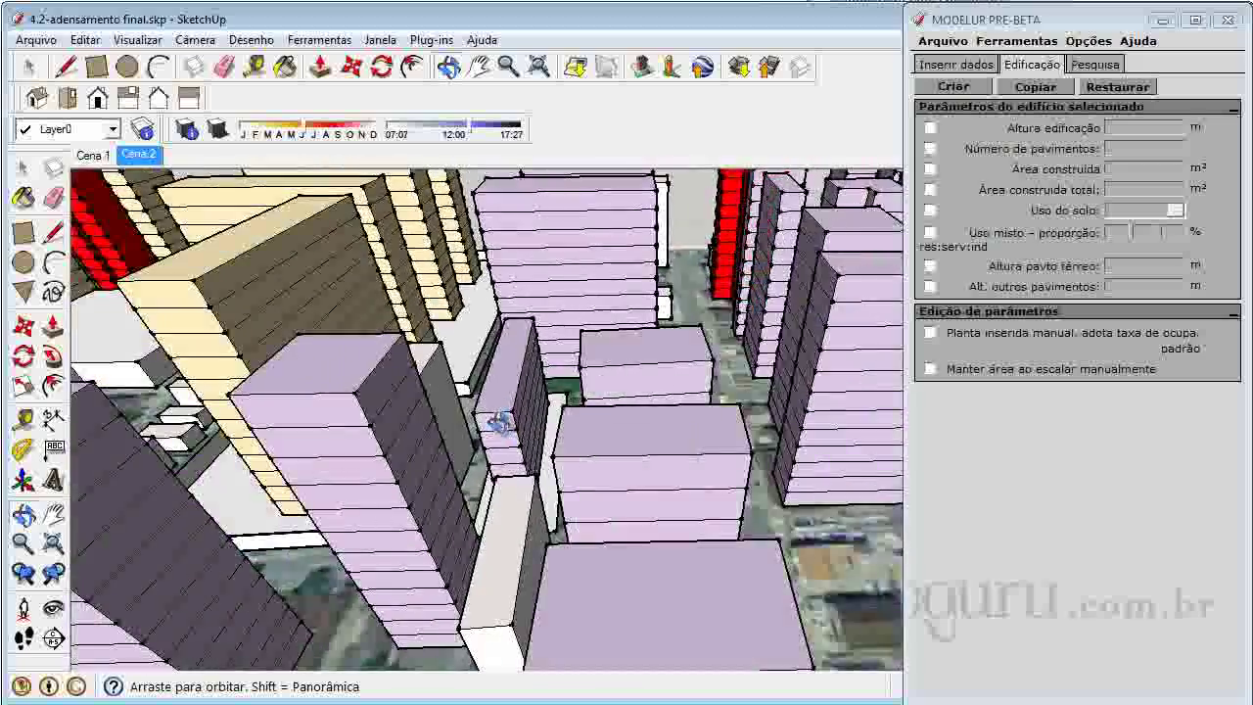
scroll(497, 422, "down", 5)
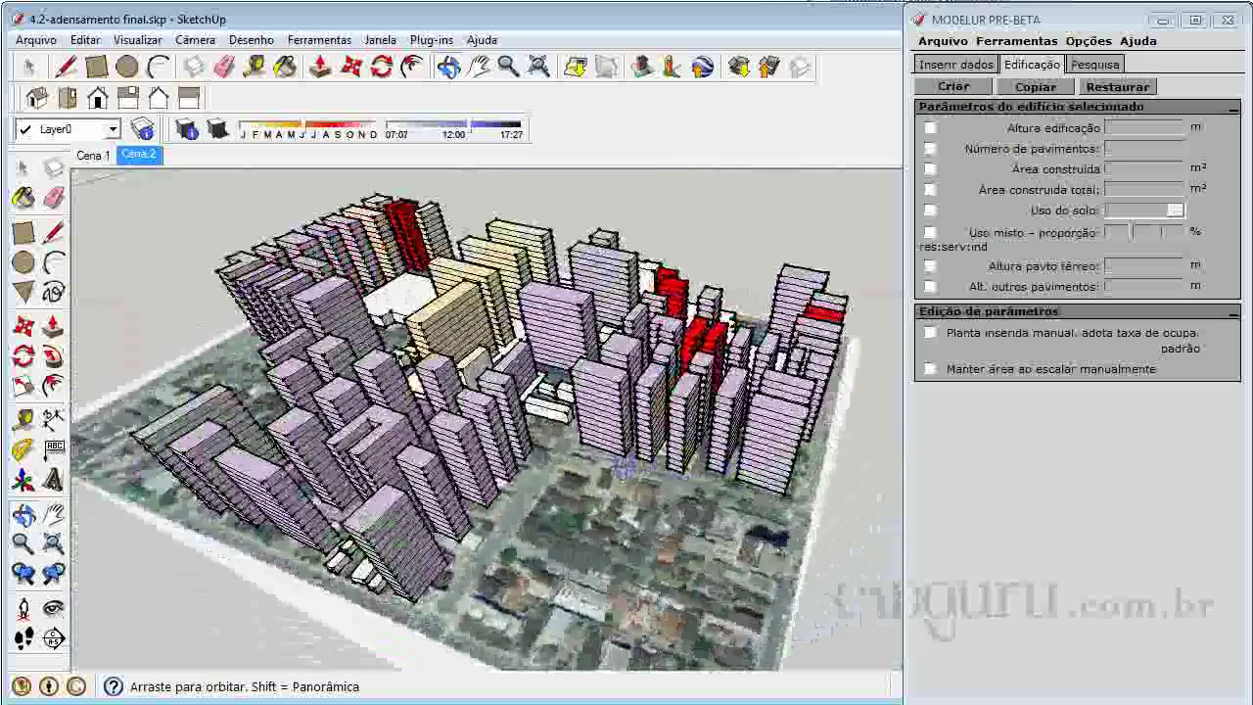
left_click_drag(641, 466, 389, 458)
left_click_drag(822, 384, 666, 298)
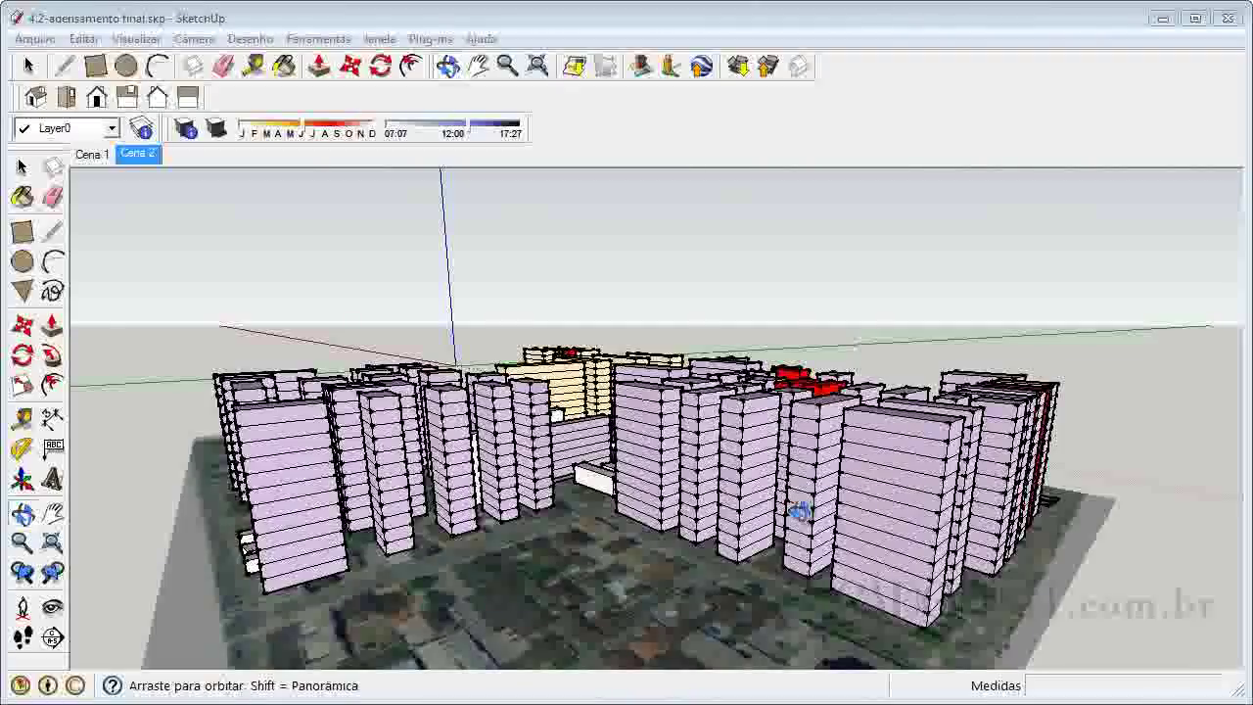
left_click_drag(708, 526, 751, 470)
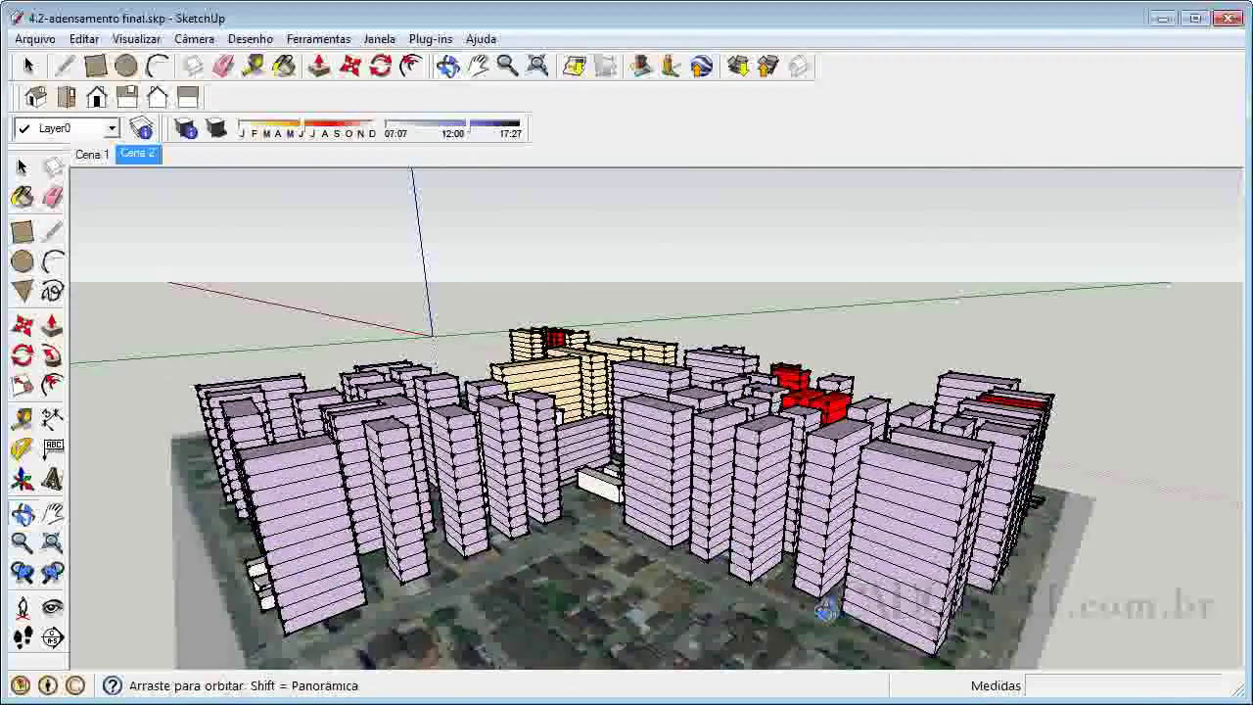